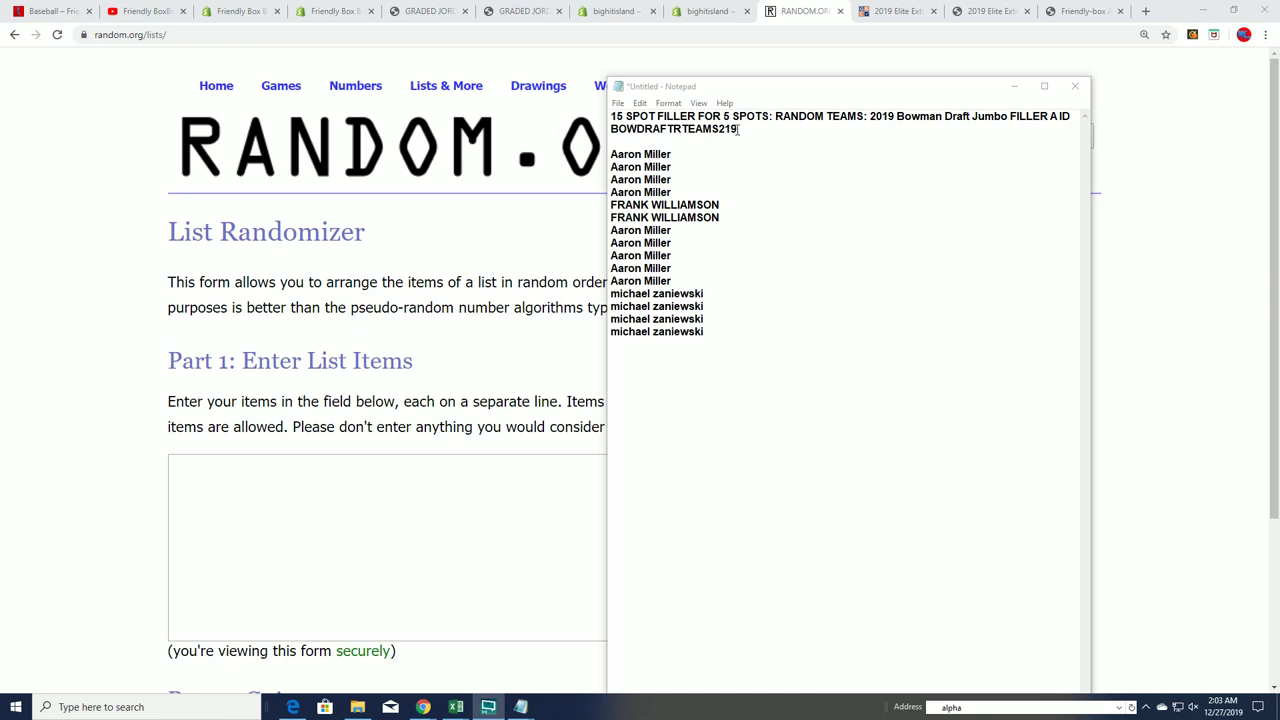
Copy the 15 participant entries below the BOWDRAFTRTEAMS219 title in the note into the List Randomizer's items field
{"action": "left_click_drag", "start_coordinate": [738, 129], "coordinate": [610, 129]}
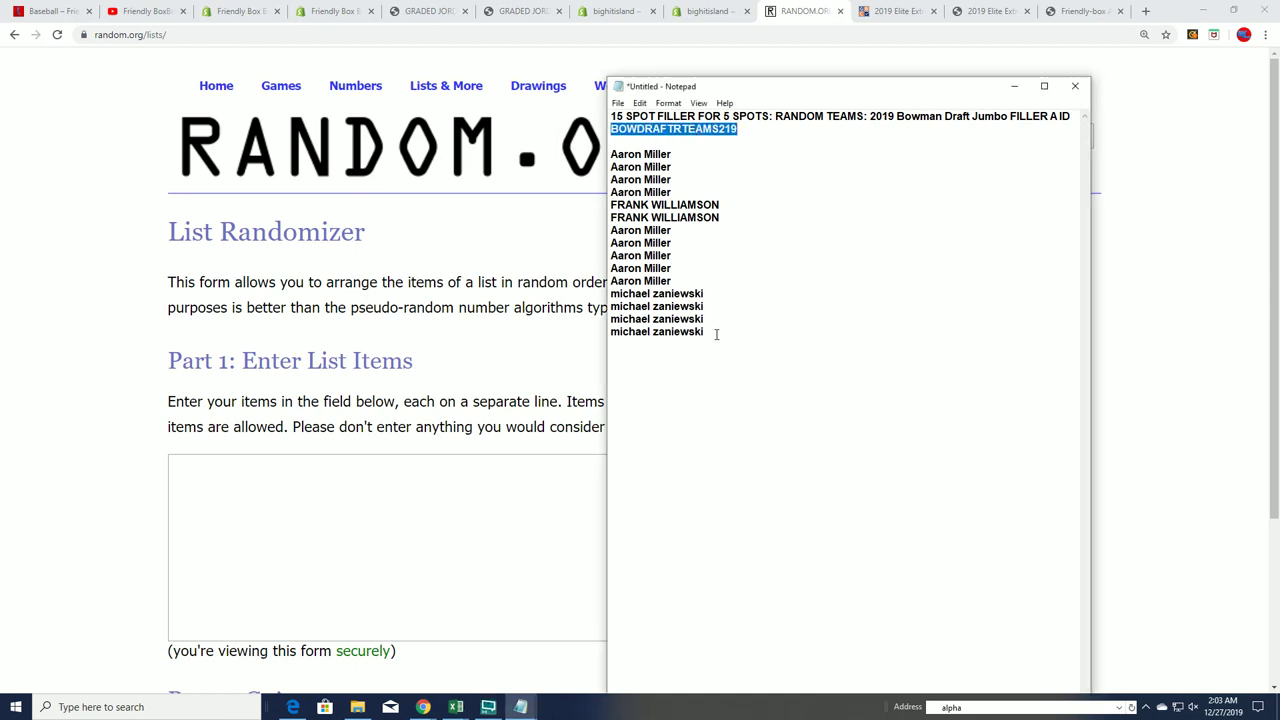
{"action": "left_click_drag", "start_coordinate": [716, 334], "coordinate": [611, 154]}
{"action": "right_click", "coordinate": [628, 166]}
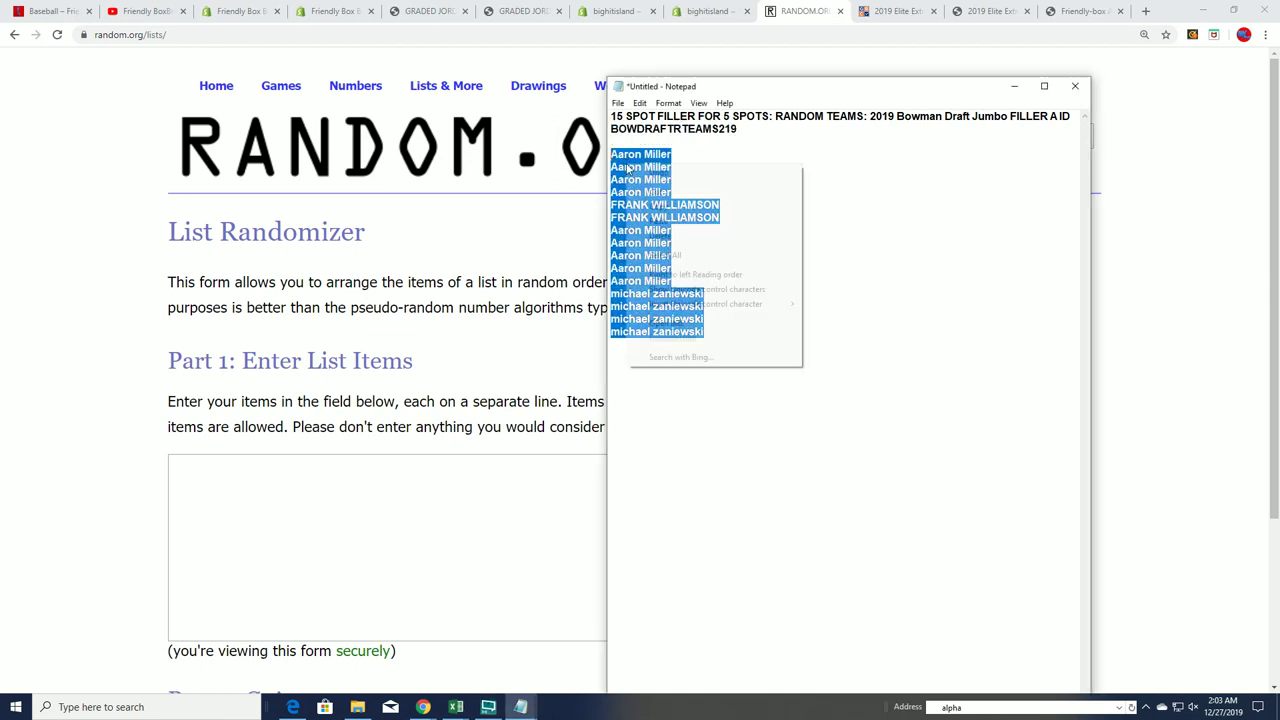
{"action": "left_click", "coordinate": [695, 203]}
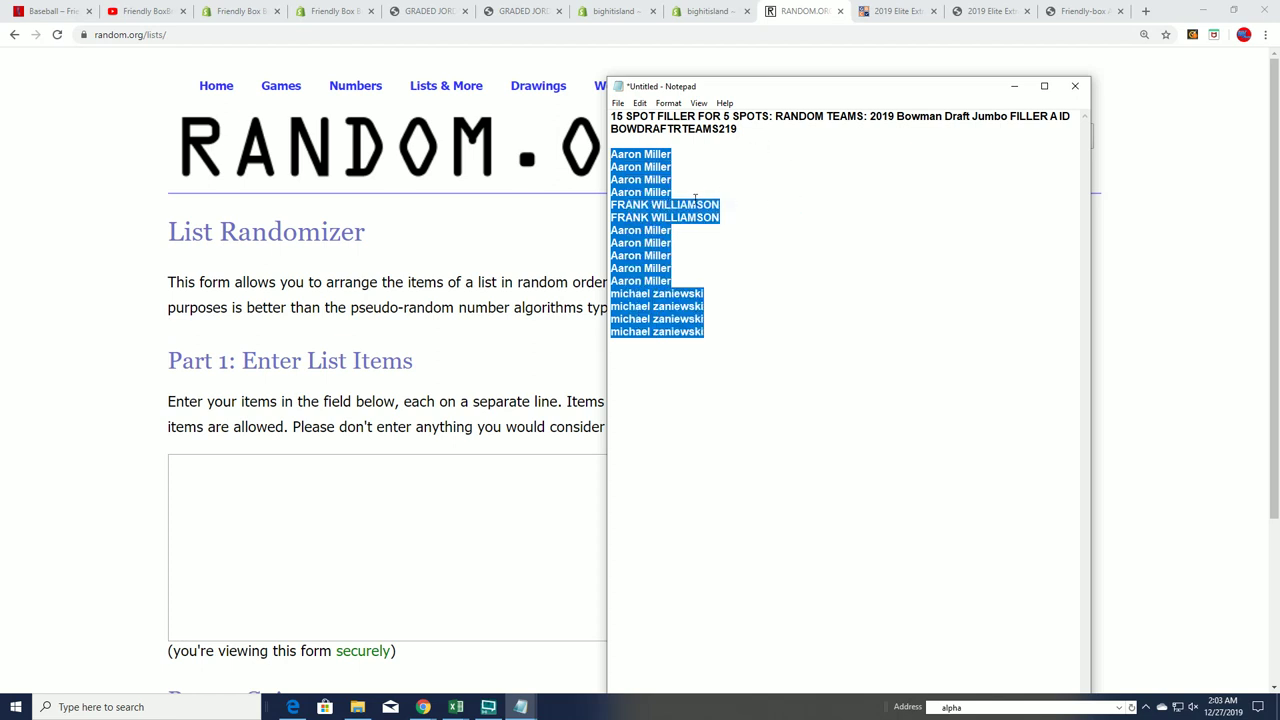
{"action": "left_click", "coordinate": [199, 471]}
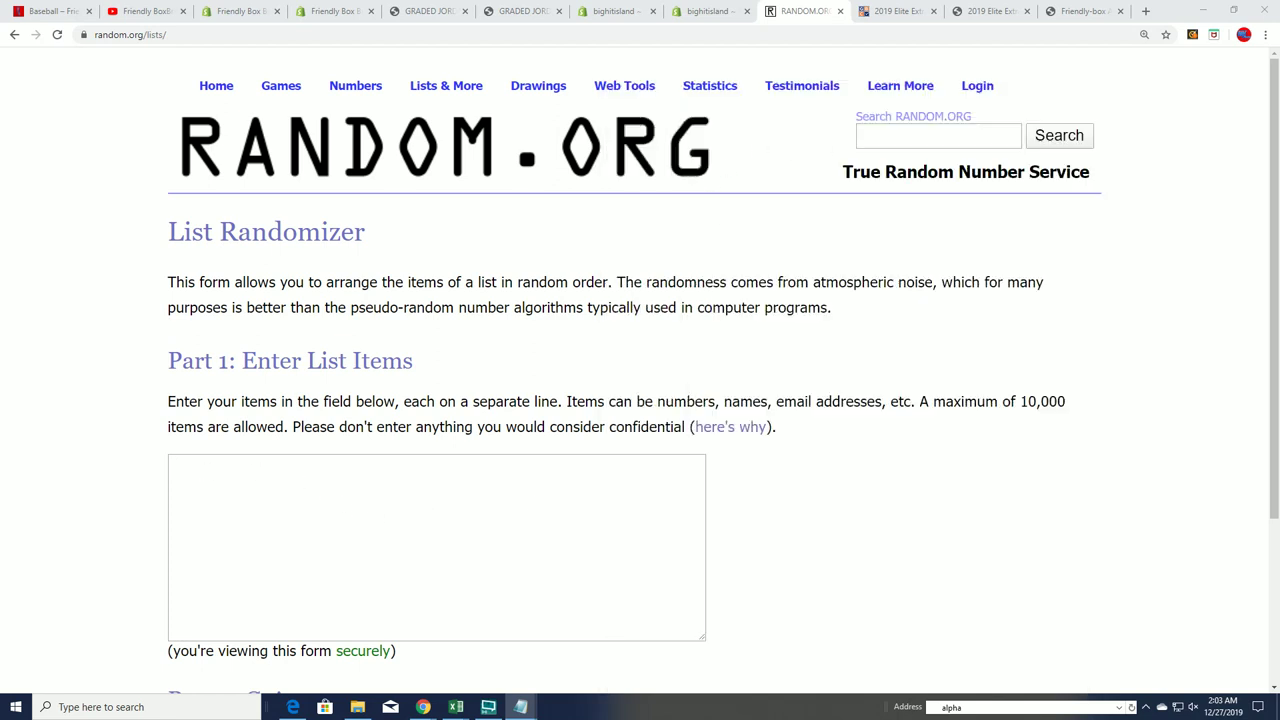
{"action": "right_click", "coordinate": [171, 463]}
{"action": "left_click", "coordinate": [177, 566]}
Randomize the 15-item list four times in the List Randomizer
{"action": "scroll", "coordinate": [965, 492], "scroll_direction": "down", "scroll_amount": 1}
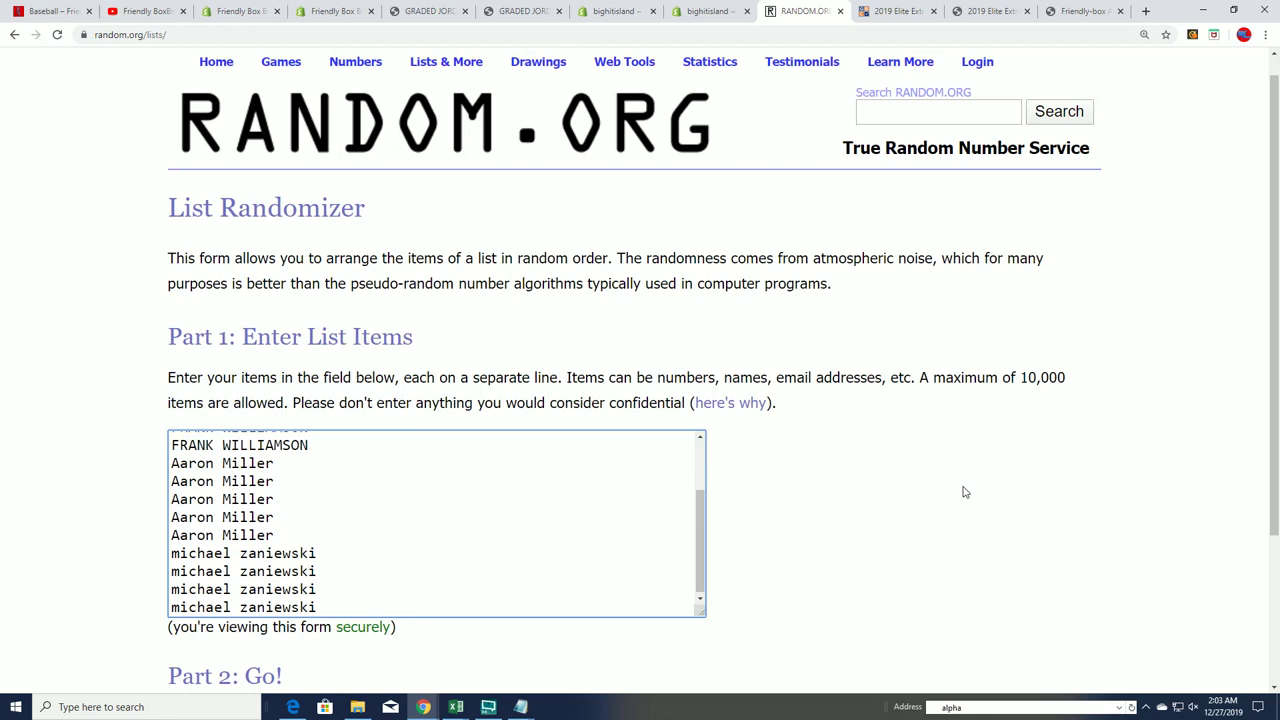
{"action": "scroll", "coordinate": [965, 492], "scroll_direction": "down", "scroll_amount": 1}
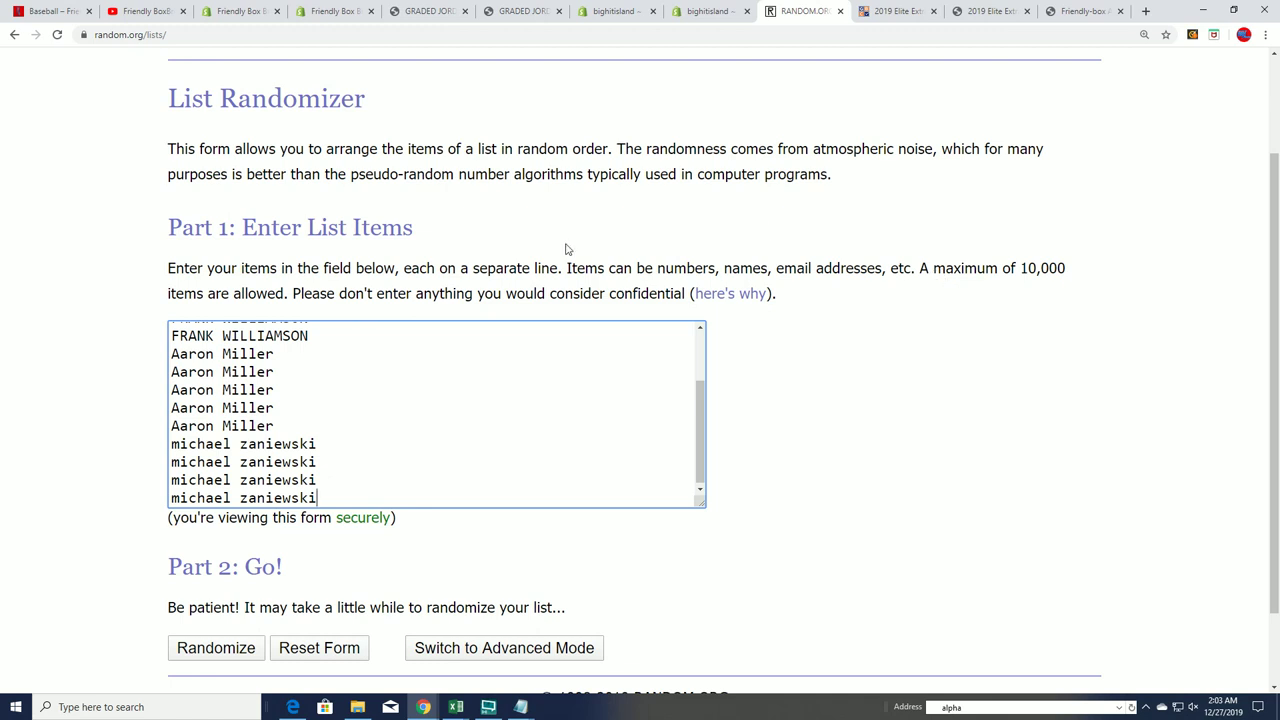
{"action": "scroll", "coordinate": [803, 449], "scroll_direction": "up", "scroll_amount": 1}
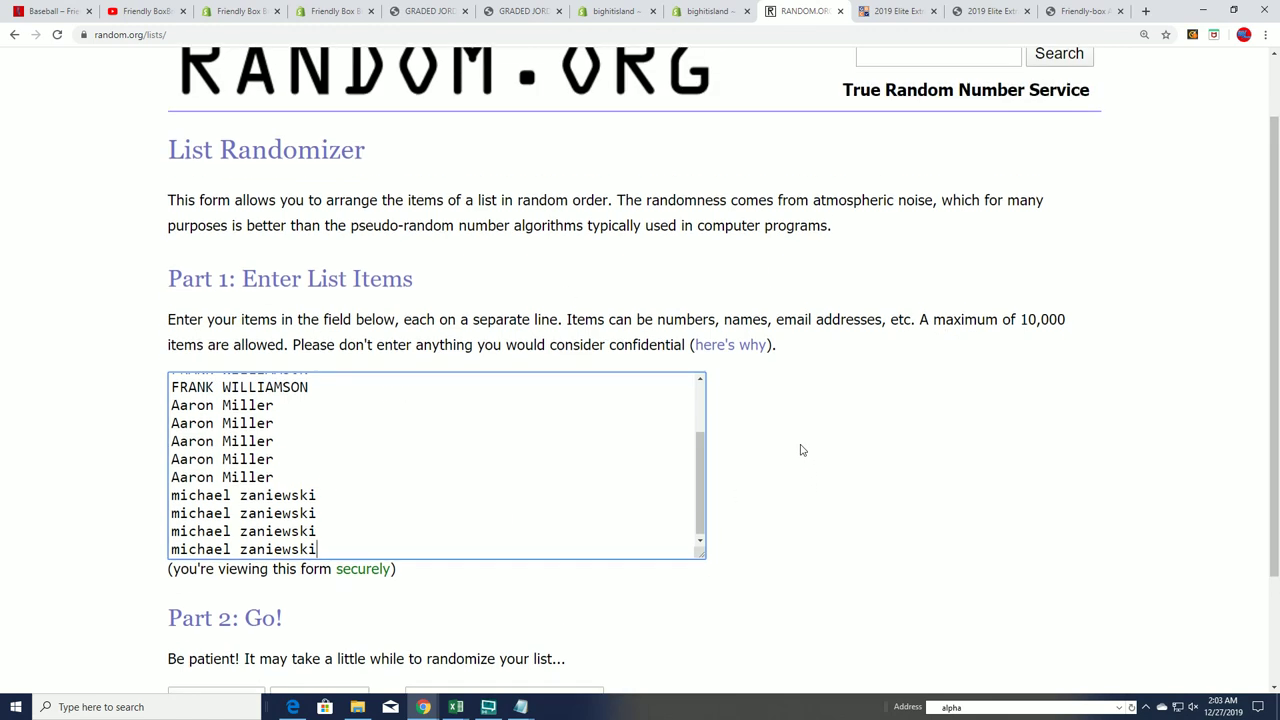
{"action": "scroll", "coordinate": [780, 465], "scroll_direction": "down", "scroll_amount": 2}
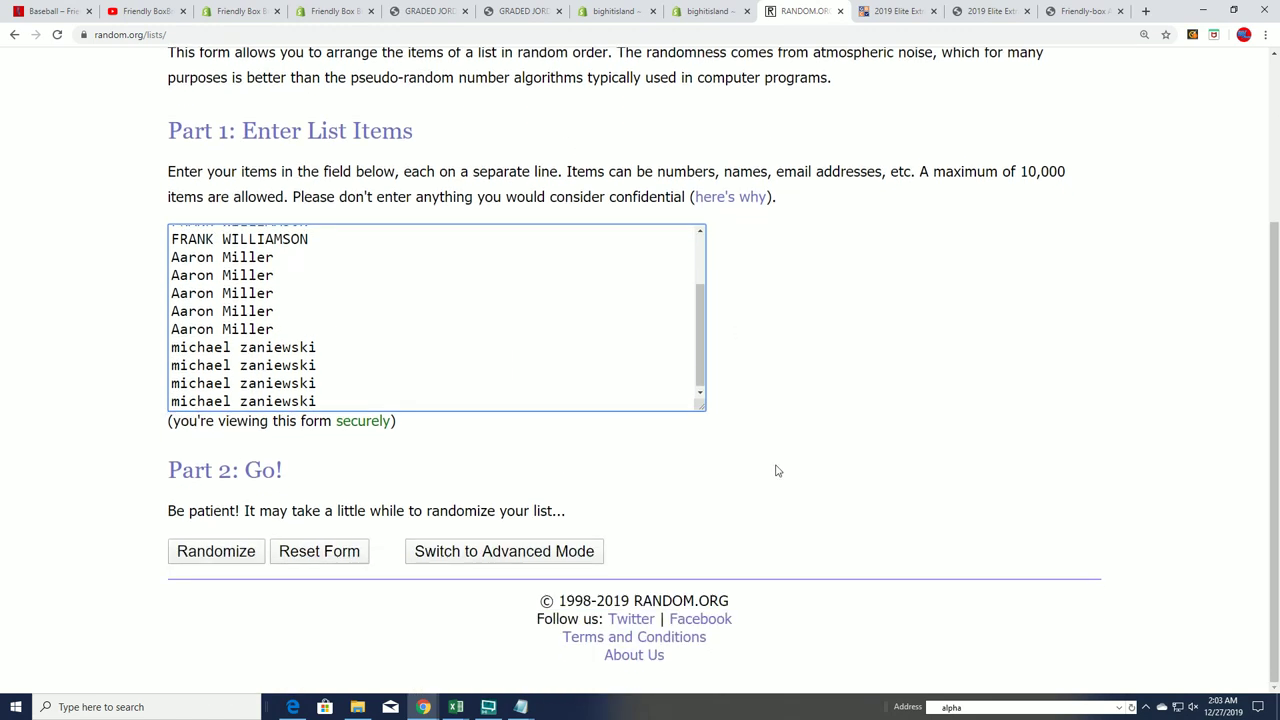
{"action": "left_click", "coordinate": [218, 551]}
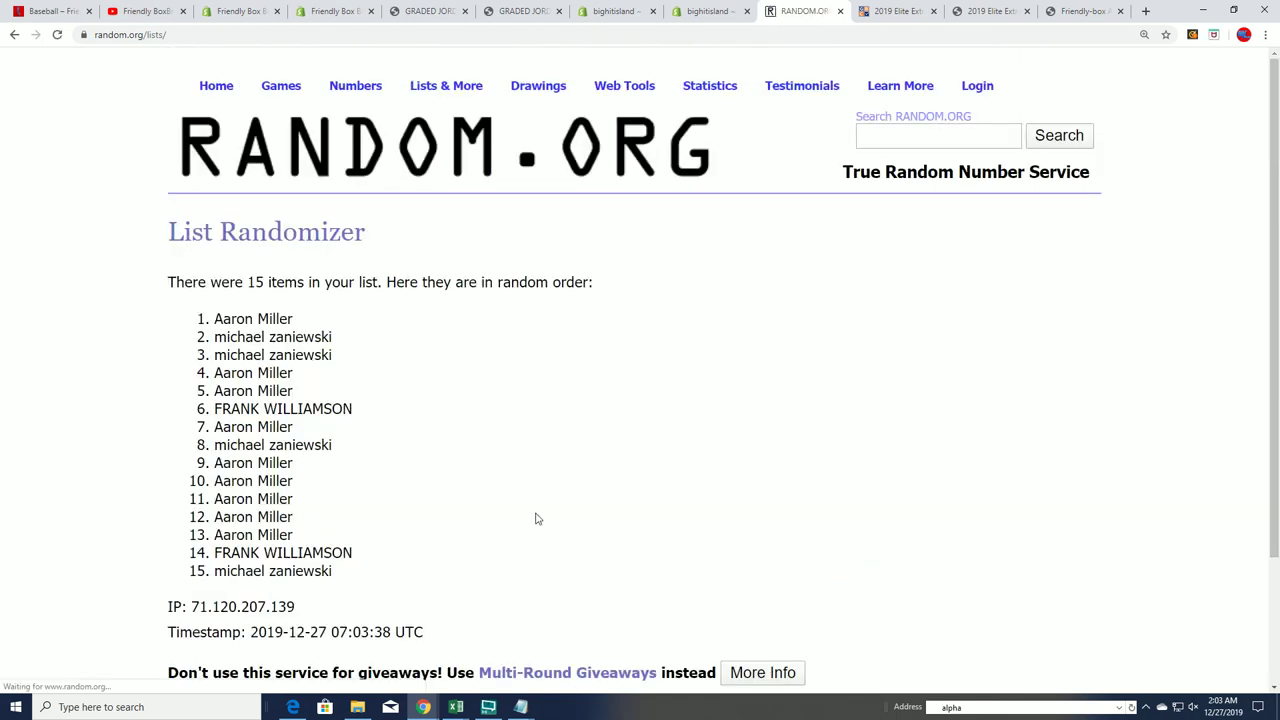
{"action": "scroll", "coordinate": [480, 540], "scroll_direction": "down", "scroll_amount": 2}
{"action": "left_click", "coordinate": [184, 563]}
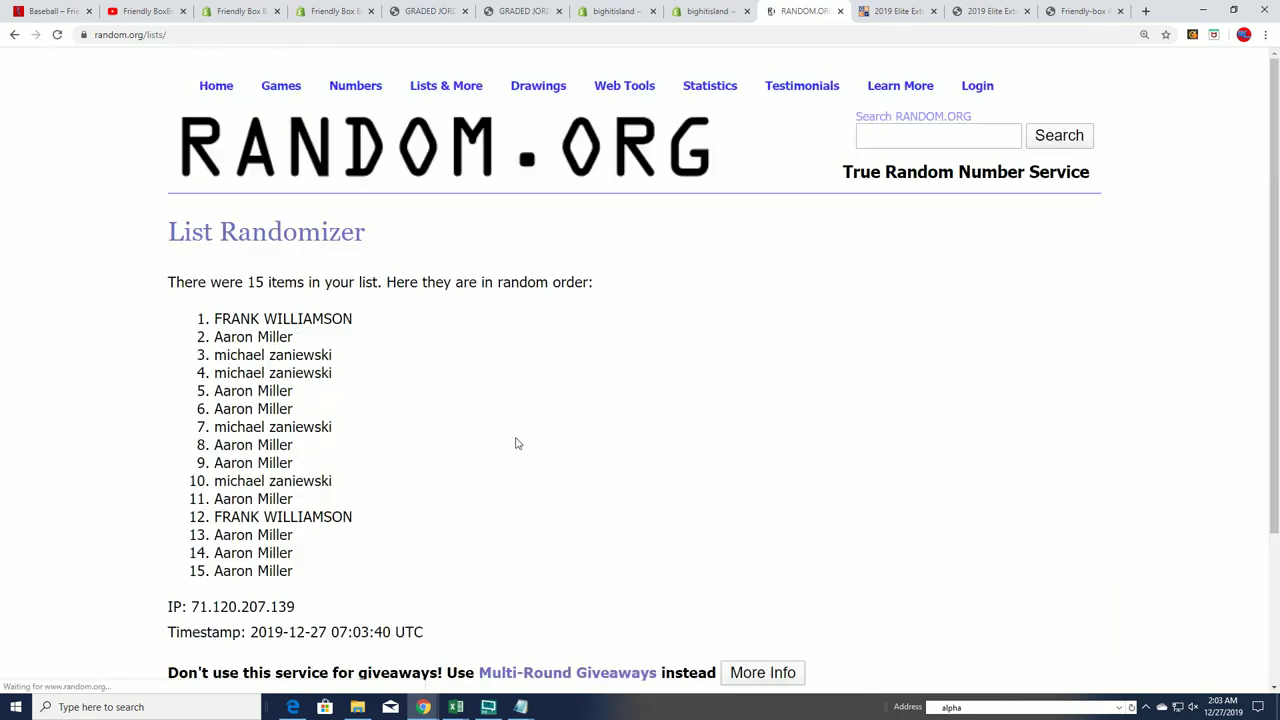
{"action": "scroll", "coordinate": [163, 523], "scroll_direction": "down", "scroll_amount": 4}
{"action": "left_click", "coordinate": [189, 562]}
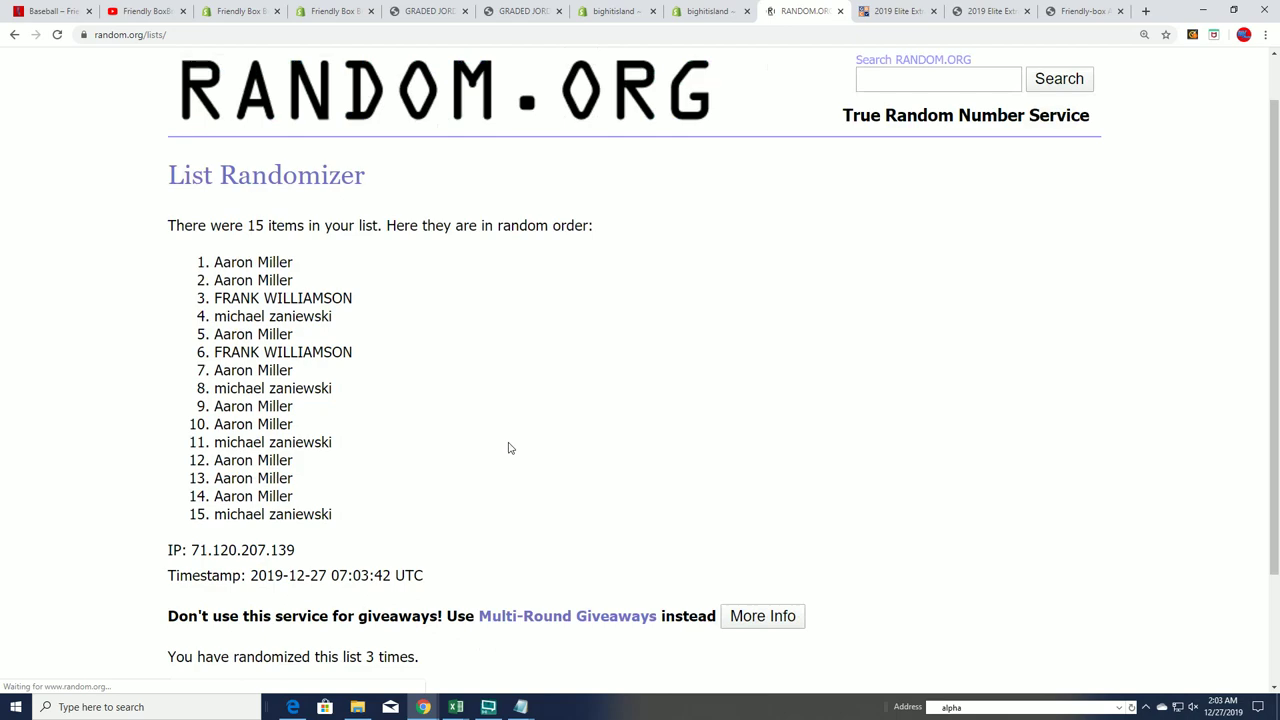
{"action": "scroll", "coordinate": [190, 565], "scroll_direction": "down", "scroll_amount": 4}
{"action": "left_click", "coordinate": [199, 551]}
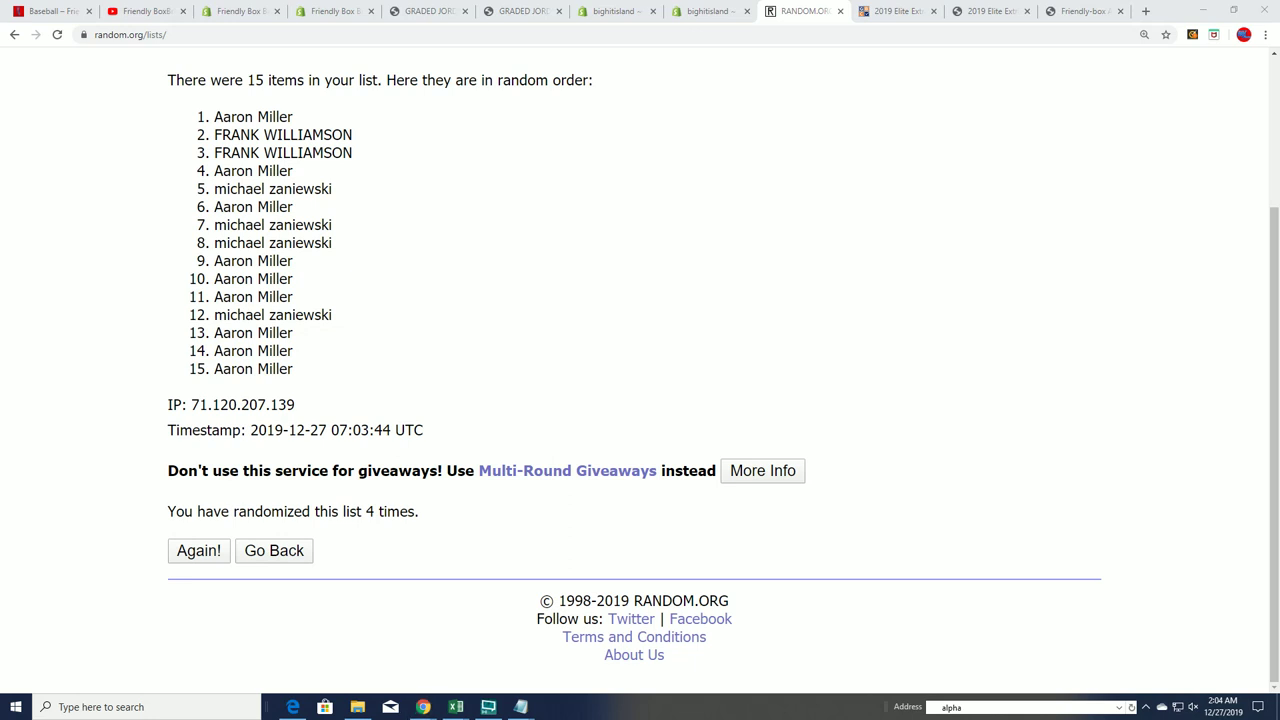
Switch to Notepad and highlight the product name, break ID and "FILLER A ID" in the filler's title to review them
{"action": "key", "text": "alt+Tab"}
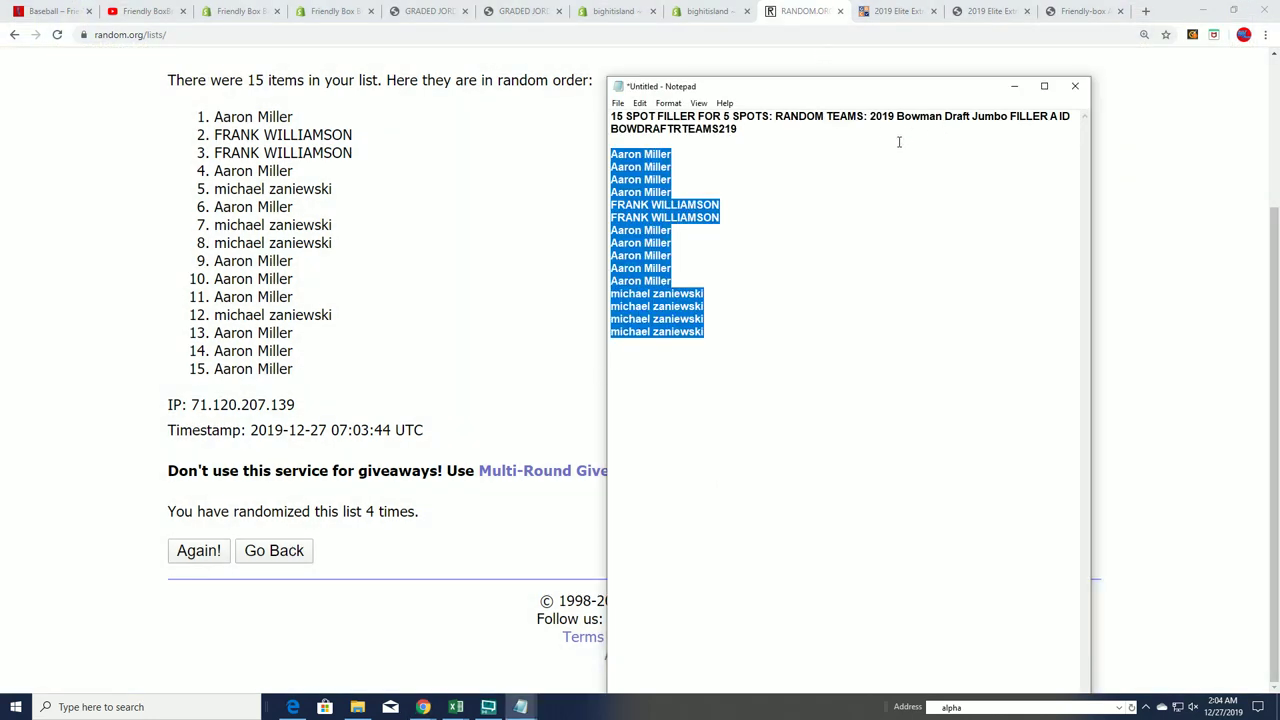
{"action": "left_click_drag", "start_coordinate": [1010, 116], "coordinate": [869, 116]}
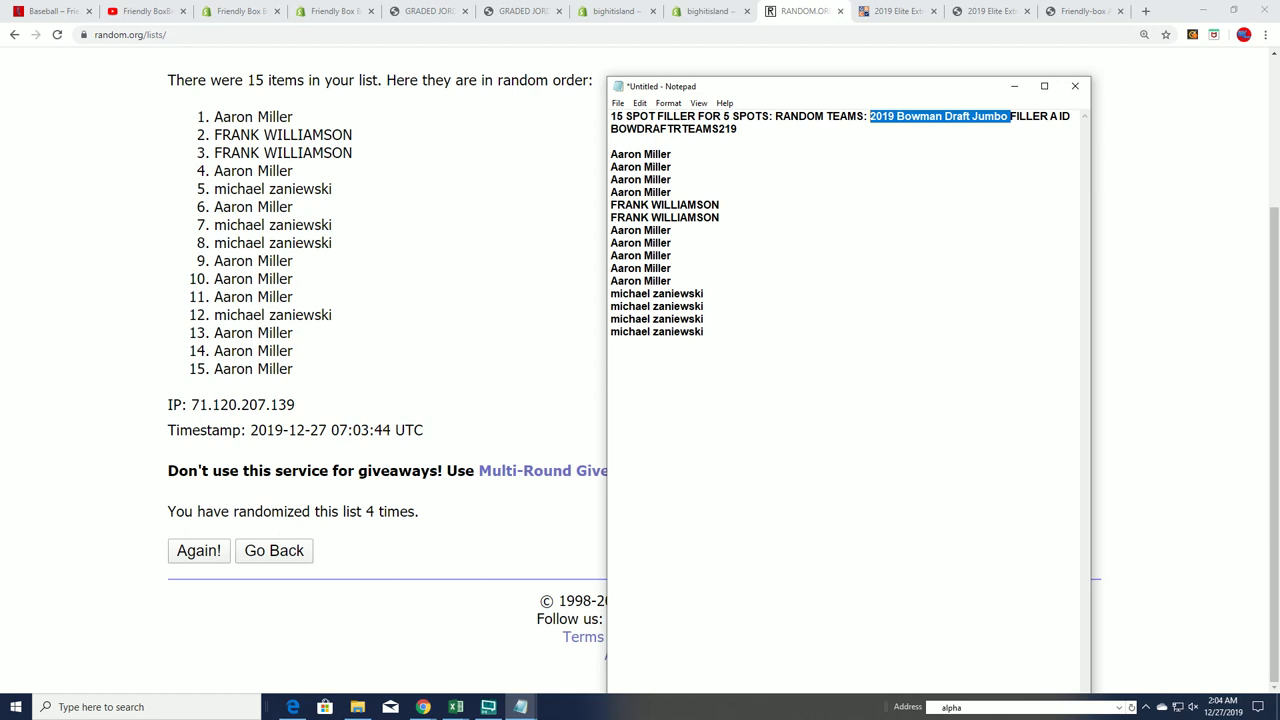
{"action": "left_click_drag", "start_coordinate": [740, 128], "coordinate": [627, 128]}
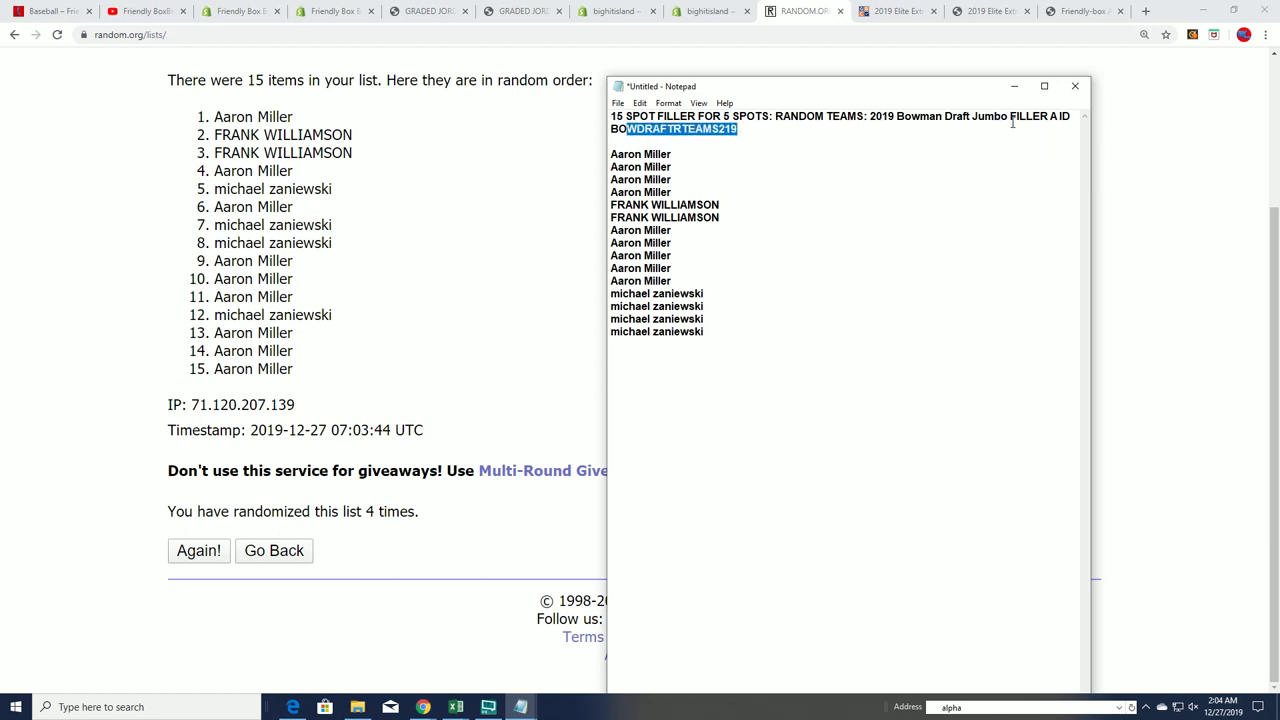
{"action": "left_click_drag", "start_coordinate": [1010, 116], "coordinate": [1071, 116]}
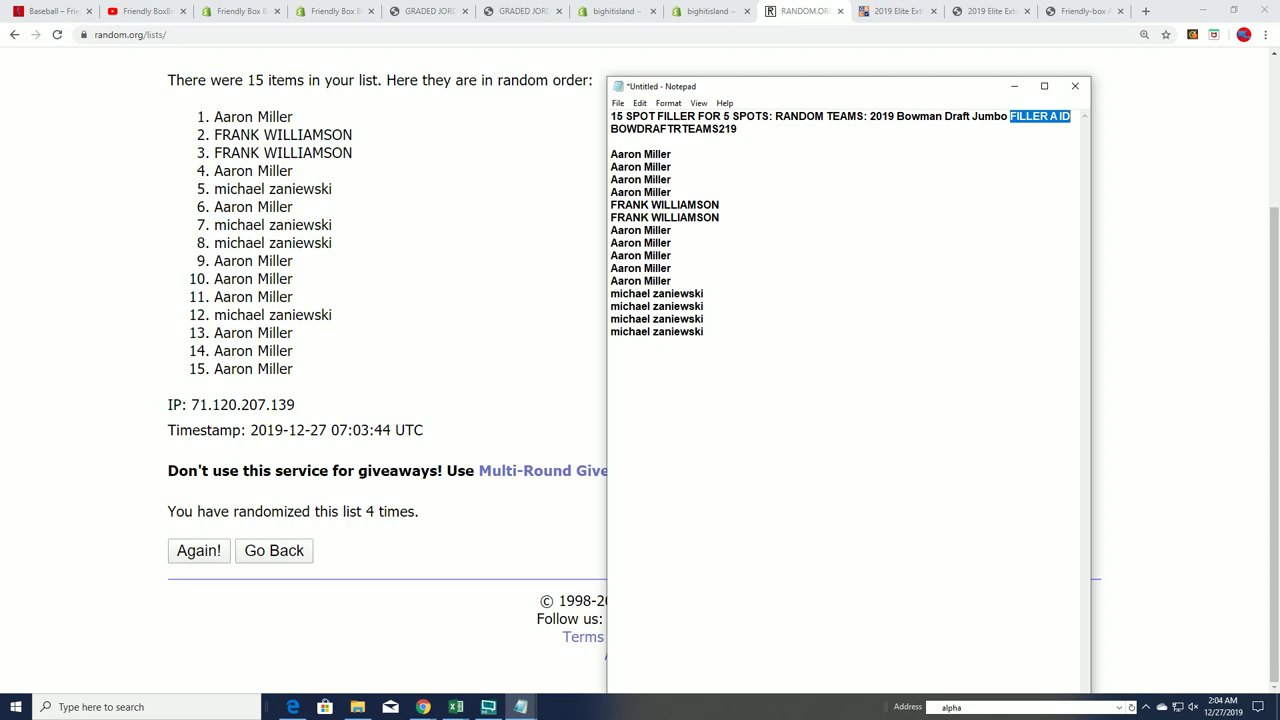
{"action": "key", "text": "alt+Tab"}
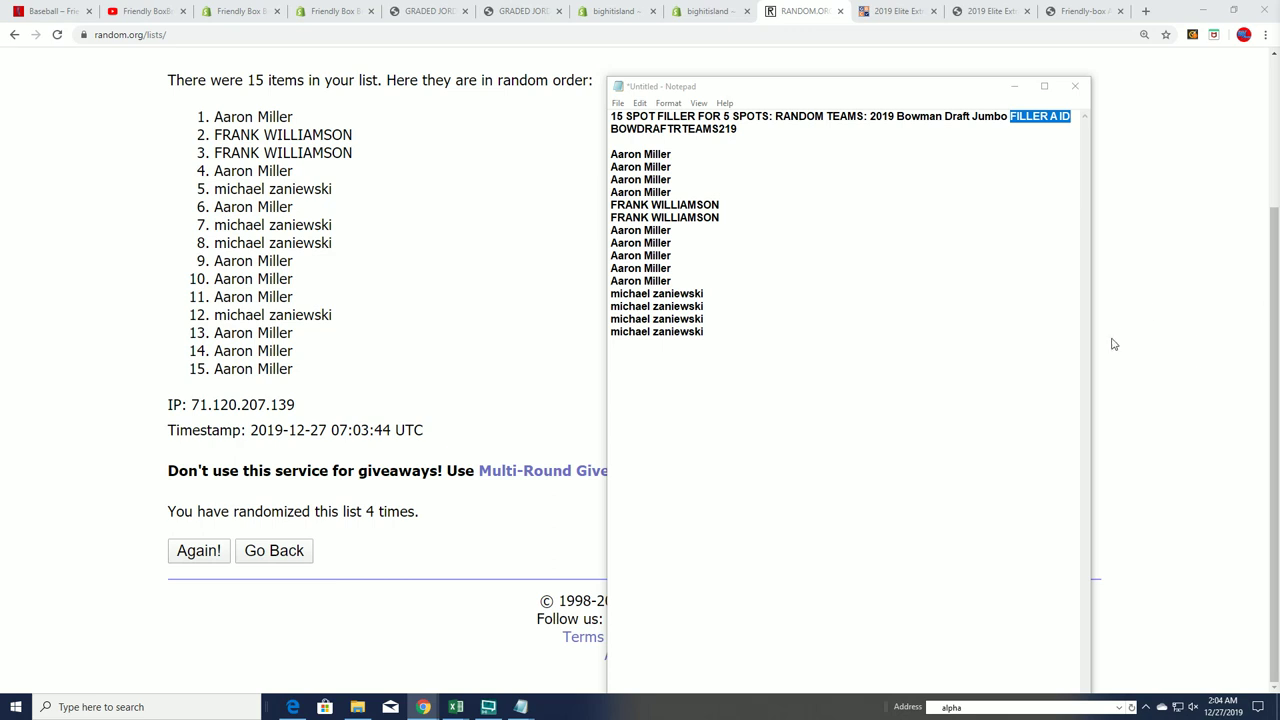
Return to the List Randomizer in the browser and randomize the list three more times
{"action": "left_click", "coordinate": [418, 533]}
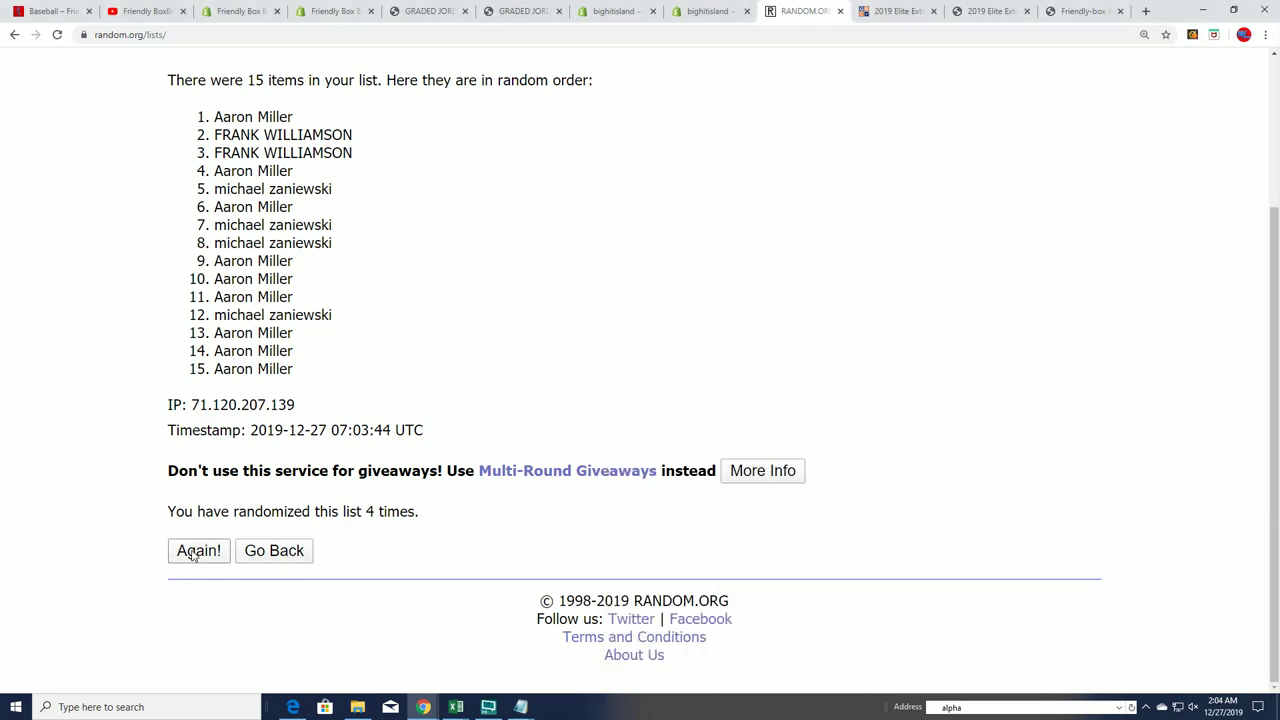
{"action": "left_click", "coordinate": [193, 555]}
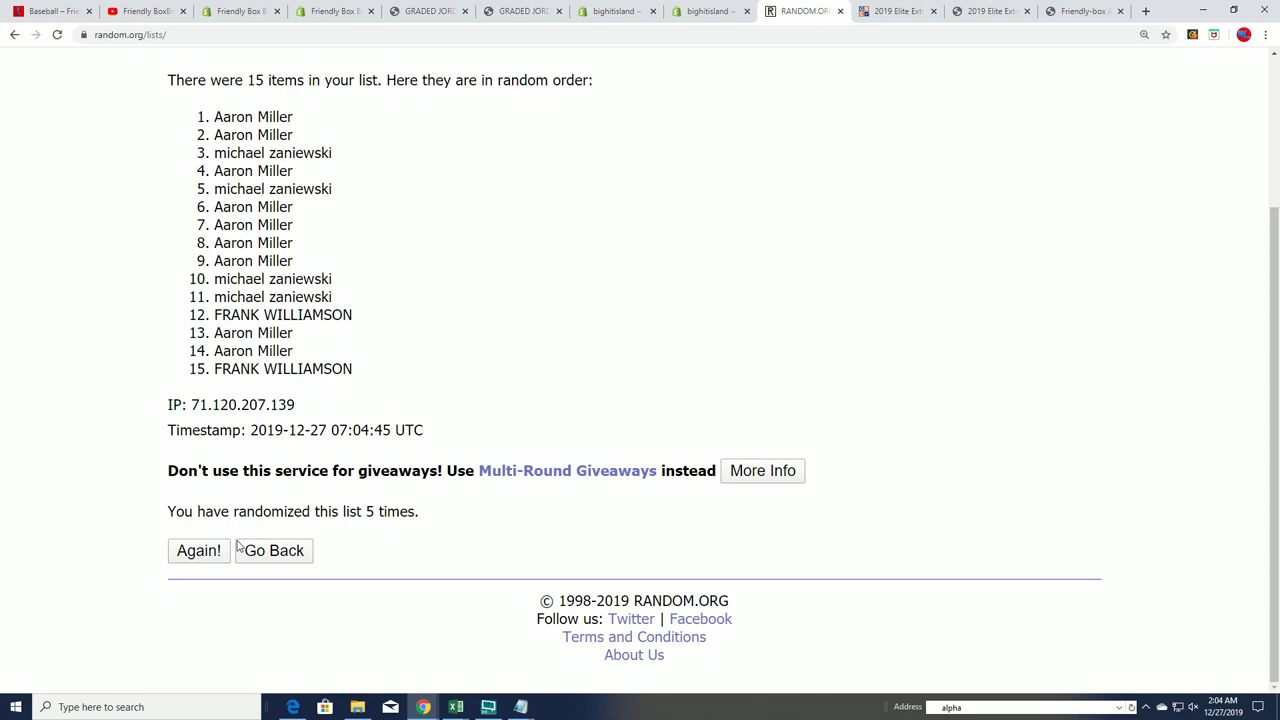
{"action": "left_click", "coordinate": [206, 555]}
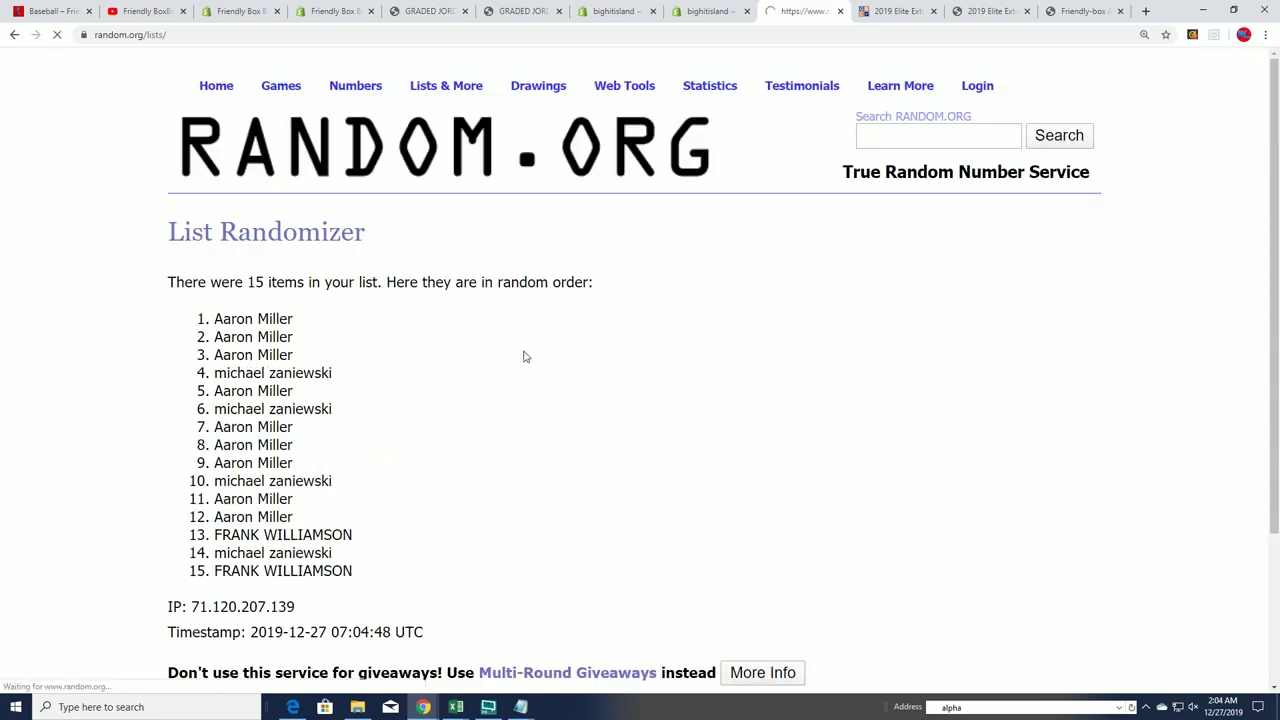
{"action": "scroll", "coordinate": [511, 360], "scroll_direction": "down", "scroll_amount": 2}
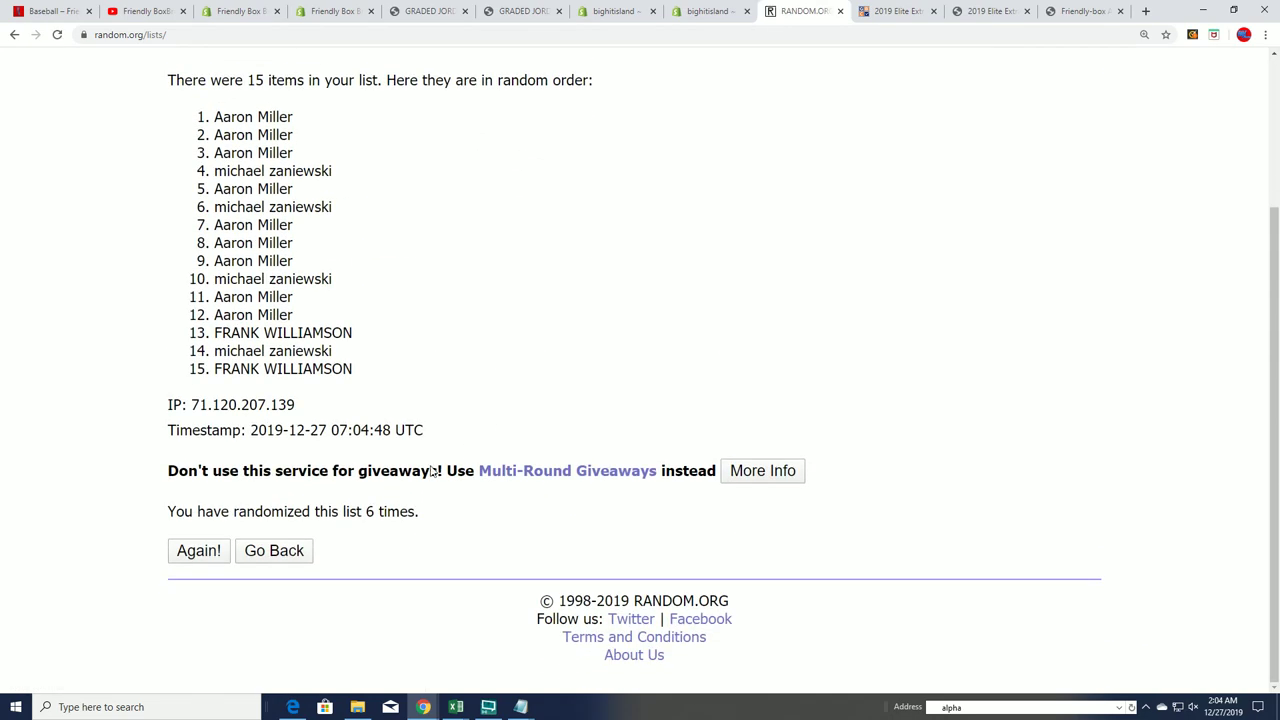
{"action": "left_click", "coordinate": [199, 560]}
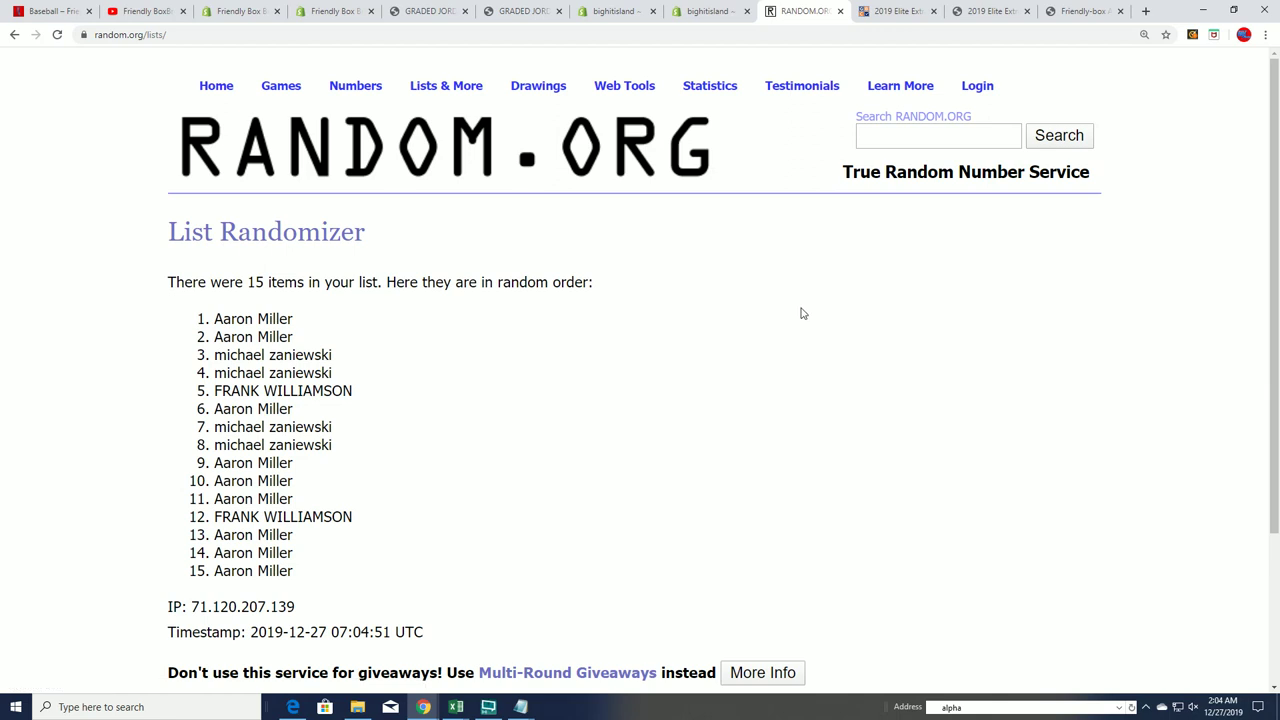
Copy the first five names of the randomized list
{"action": "left_click_drag", "start_coordinate": [362, 391], "coordinate": [221, 318]}
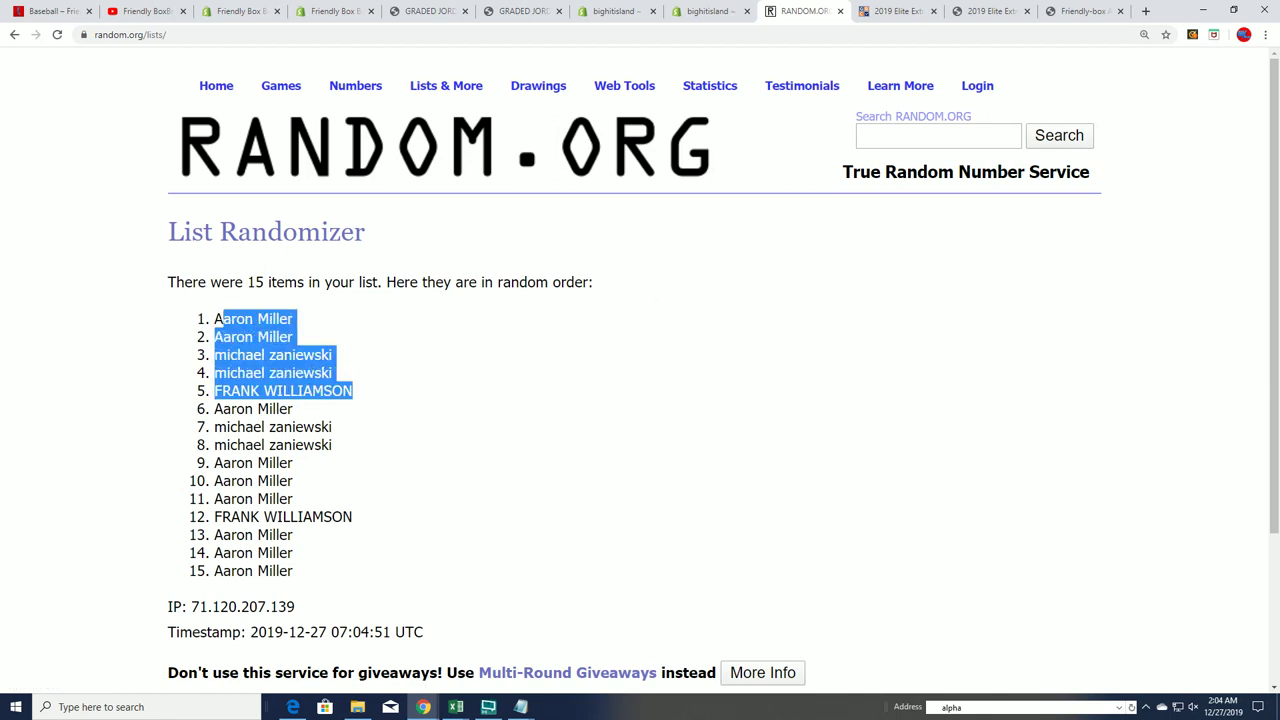
{"action": "left_click", "coordinate": [313, 343]}
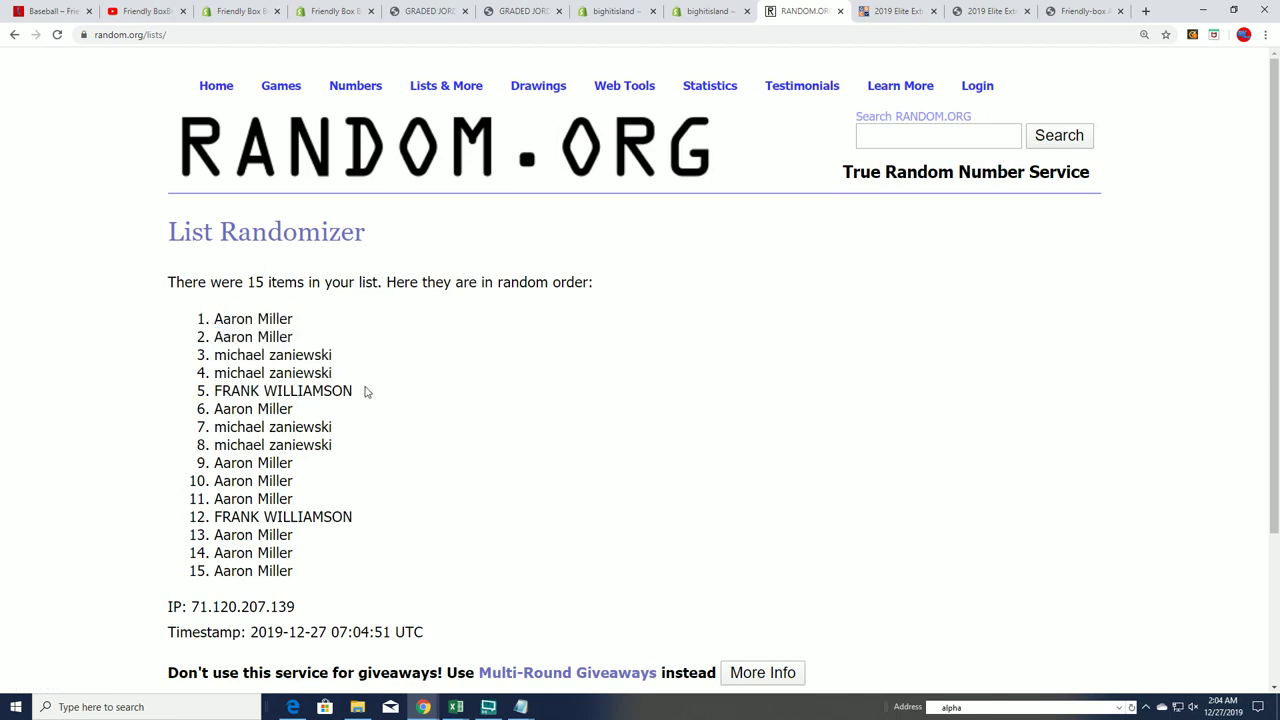
{"action": "left_click_drag", "start_coordinate": [364, 391], "coordinate": [214, 320]}
{"action": "right_click", "coordinate": [245, 320]}
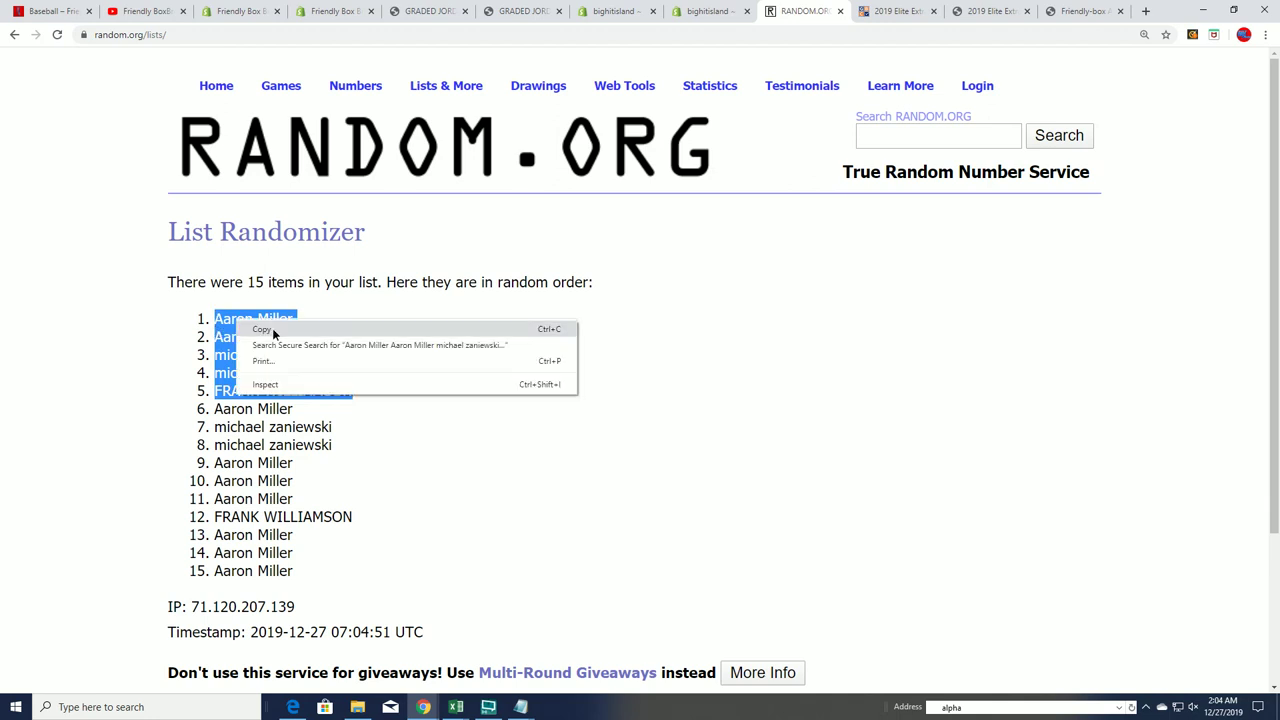
{"action": "left_click", "coordinate": [263, 330]}
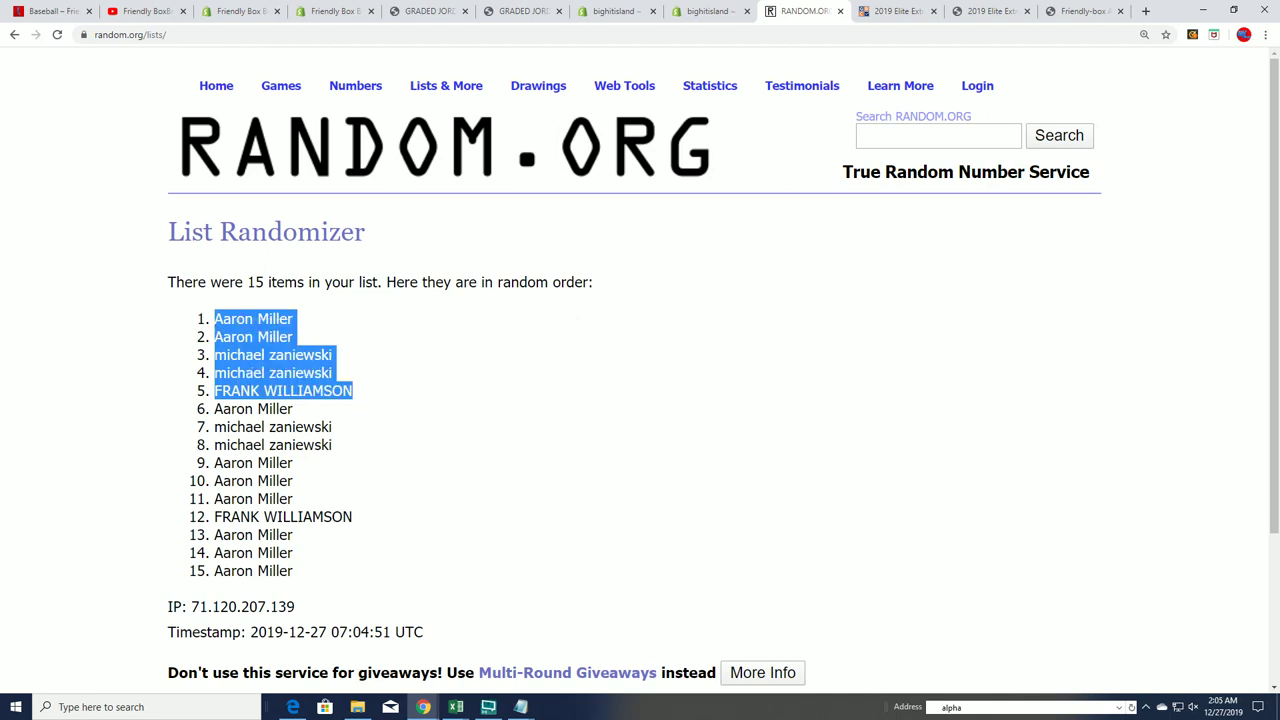
Paste the five winning names below the participant list in Notepad, and review the filler's title
{"action": "key", "text": "alt+Tab"}
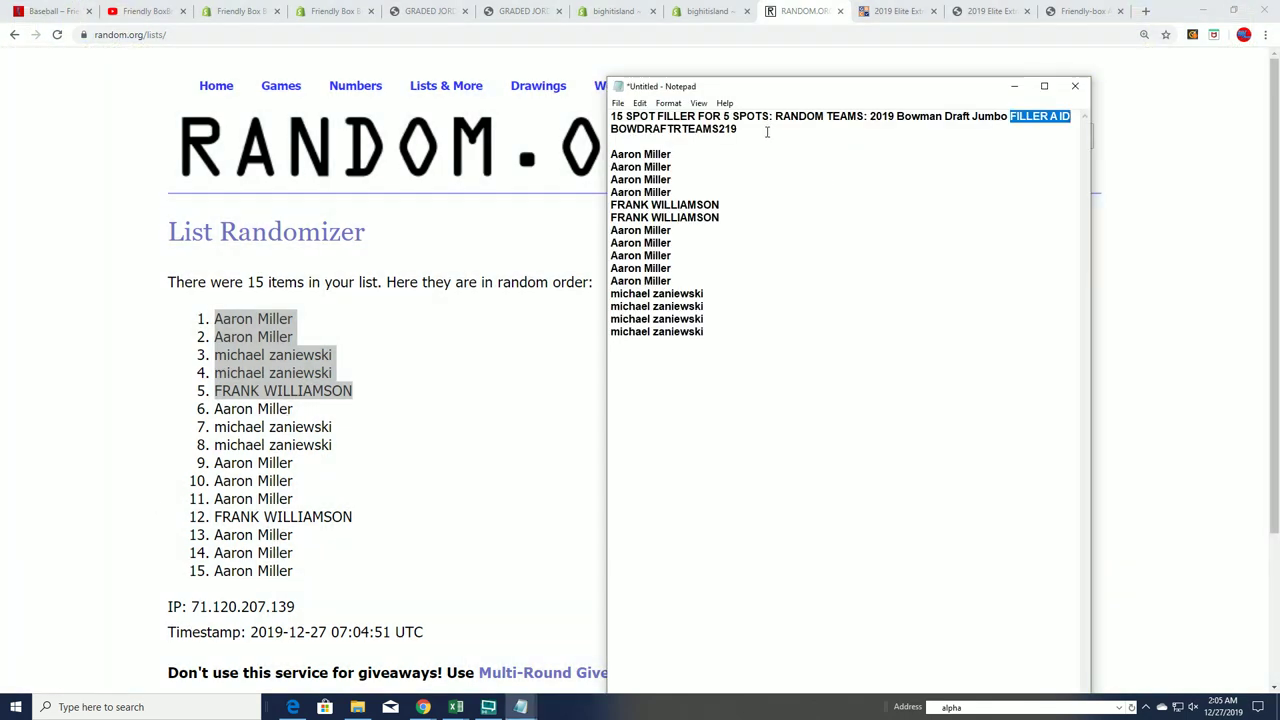
{"action": "left_click_drag", "start_coordinate": [736, 129], "coordinate": [610, 129]}
{"action": "left_click", "coordinate": [603, 147]}
{"action": "key", "text": "ctrl+End"}
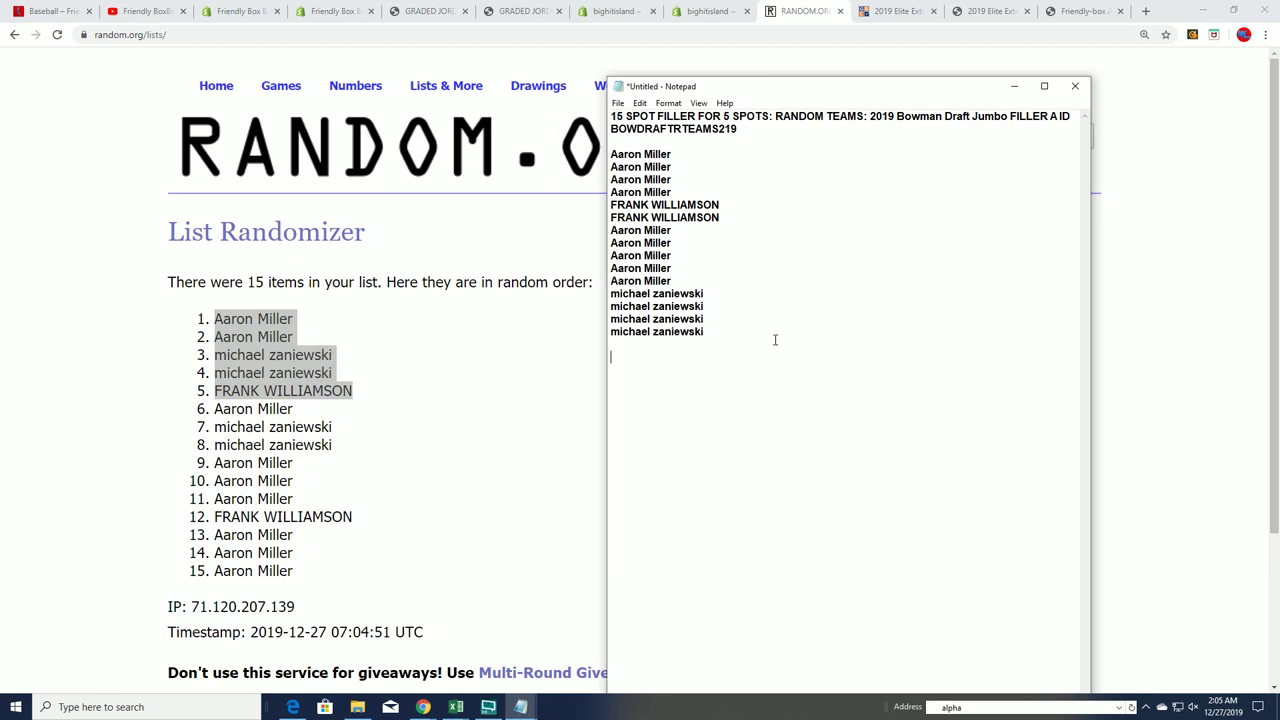
{"action": "key", "text": "ctrl+v"}
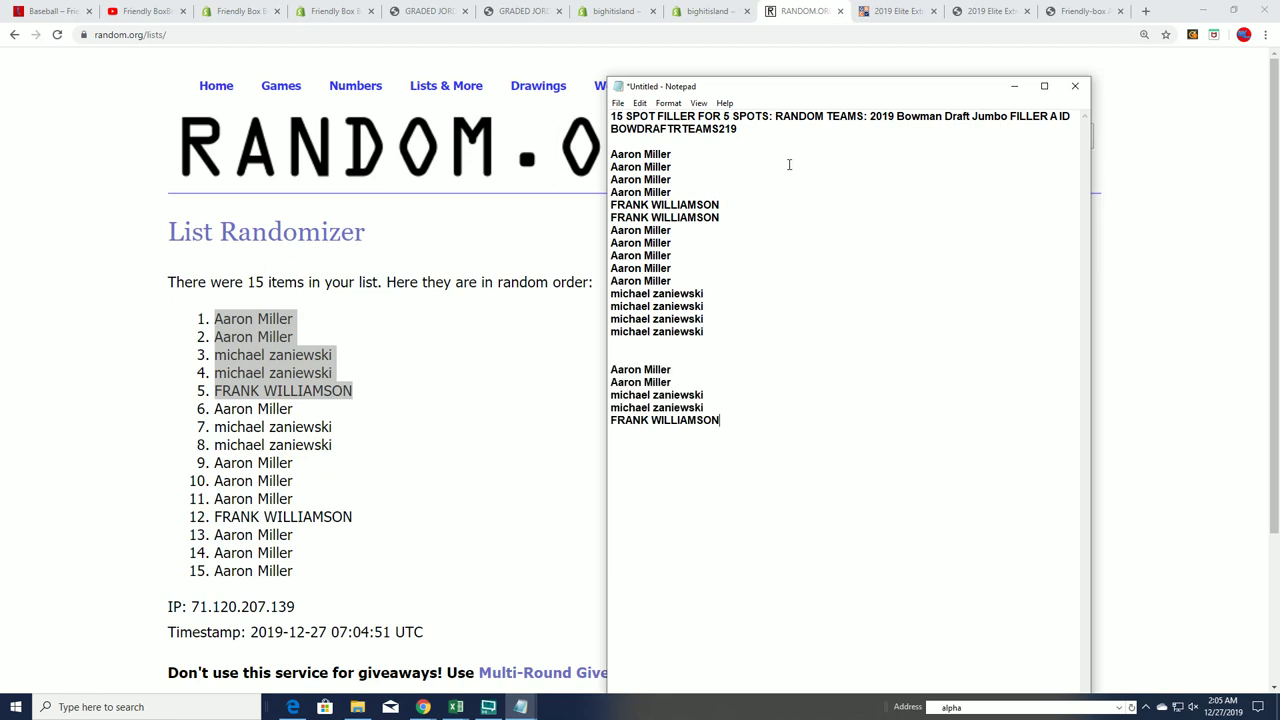
{"action": "left_click_drag", "start_coordinate": [740, 129], "coordinate": [610, 114]}
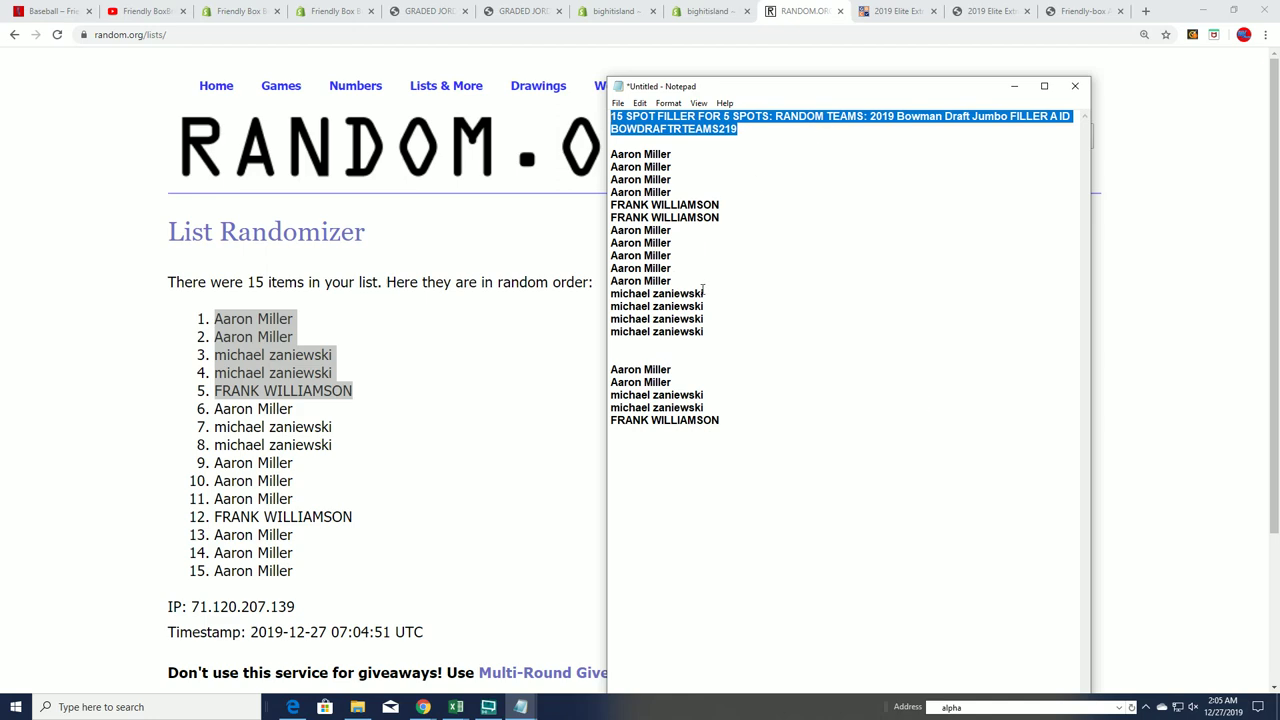
{"action": "left_click", "coordinate": [711, 144]}
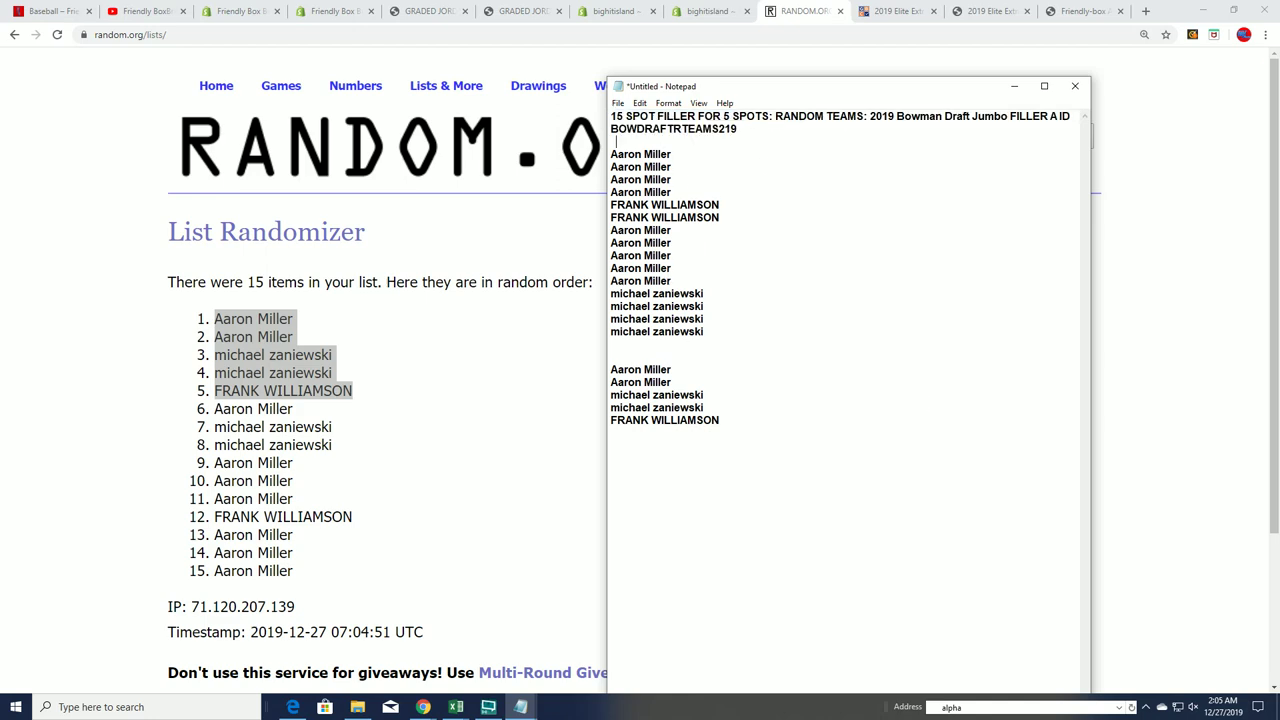
Open the "RANDOM TEAMS: 2019 Bowman Draft Jumbo" product from the Baseball collection in the browser and highlight ID BOWDRAFTRTEAMS219 in its title
{"action": "left_click", "coordinate": [50, 11]}
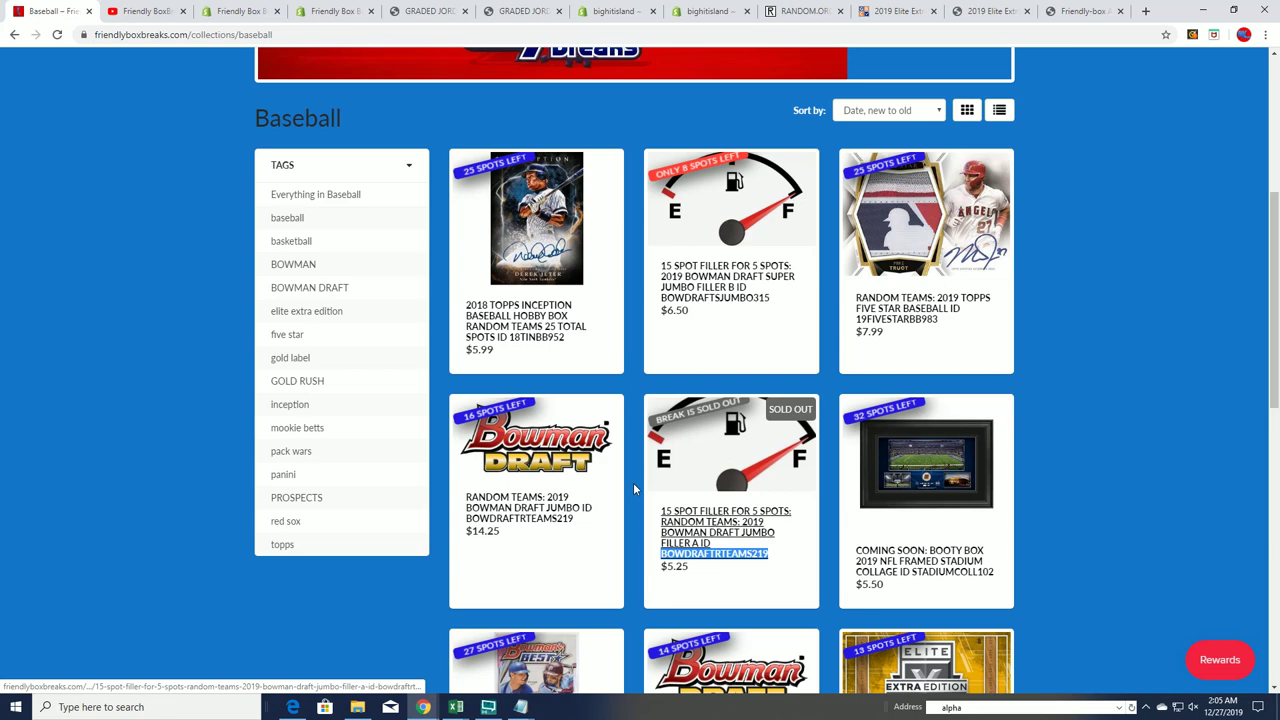
{"action": "scroll", "coordinate": [480, 402], "scroll_direction": "down", "scroll_amount": 2}
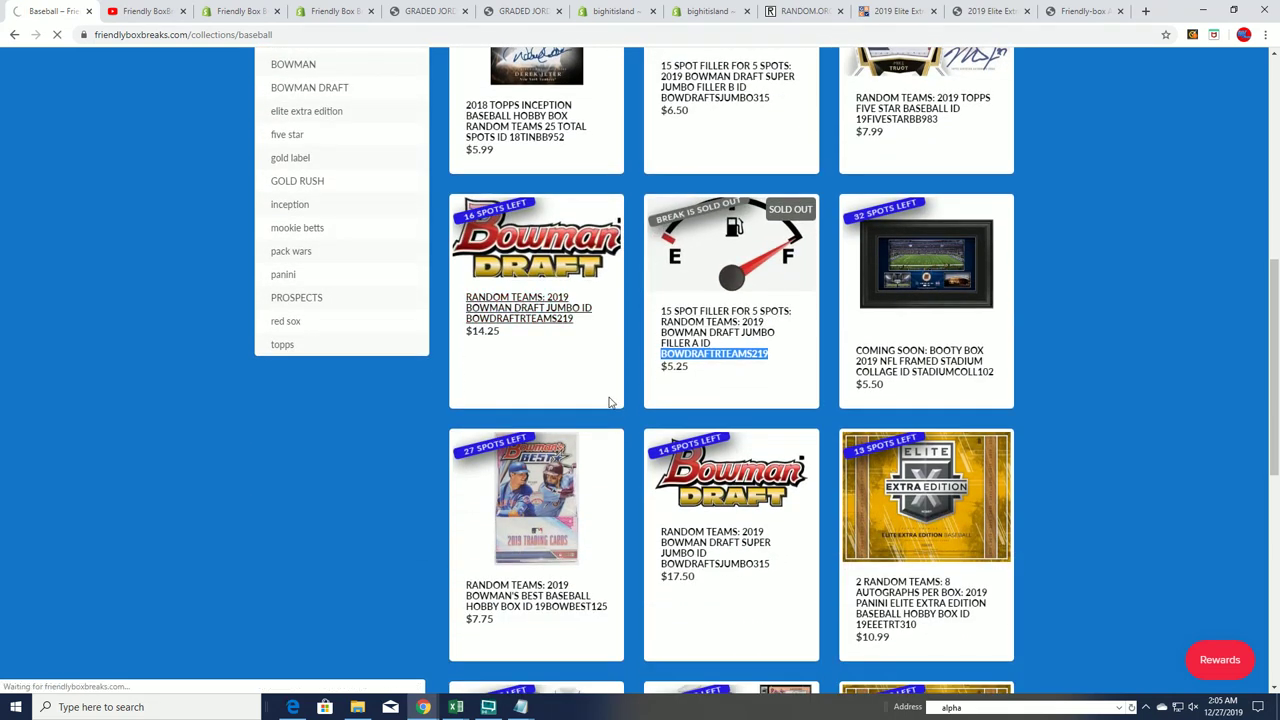
{"action": "left_click", "coordinate": [559, 377]}
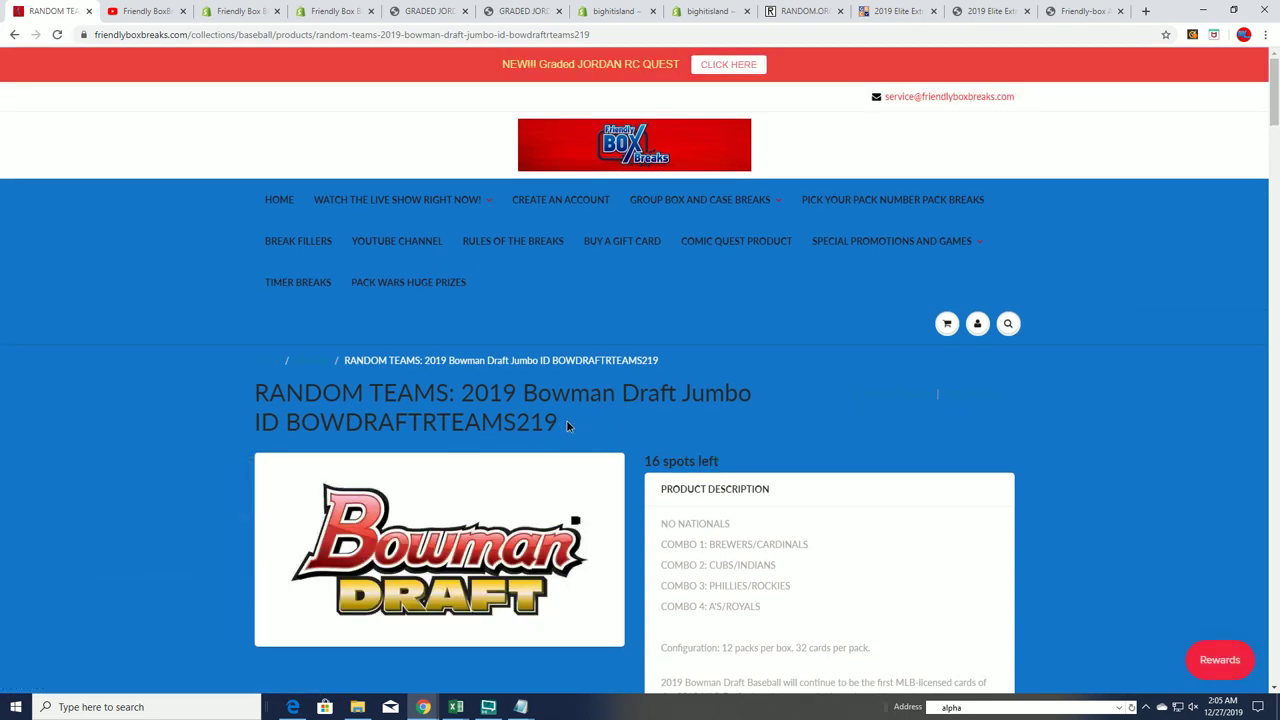
{"action": "left_click_drag", "start_coordinate": [566, 425], "coordinate": [252, 423]}
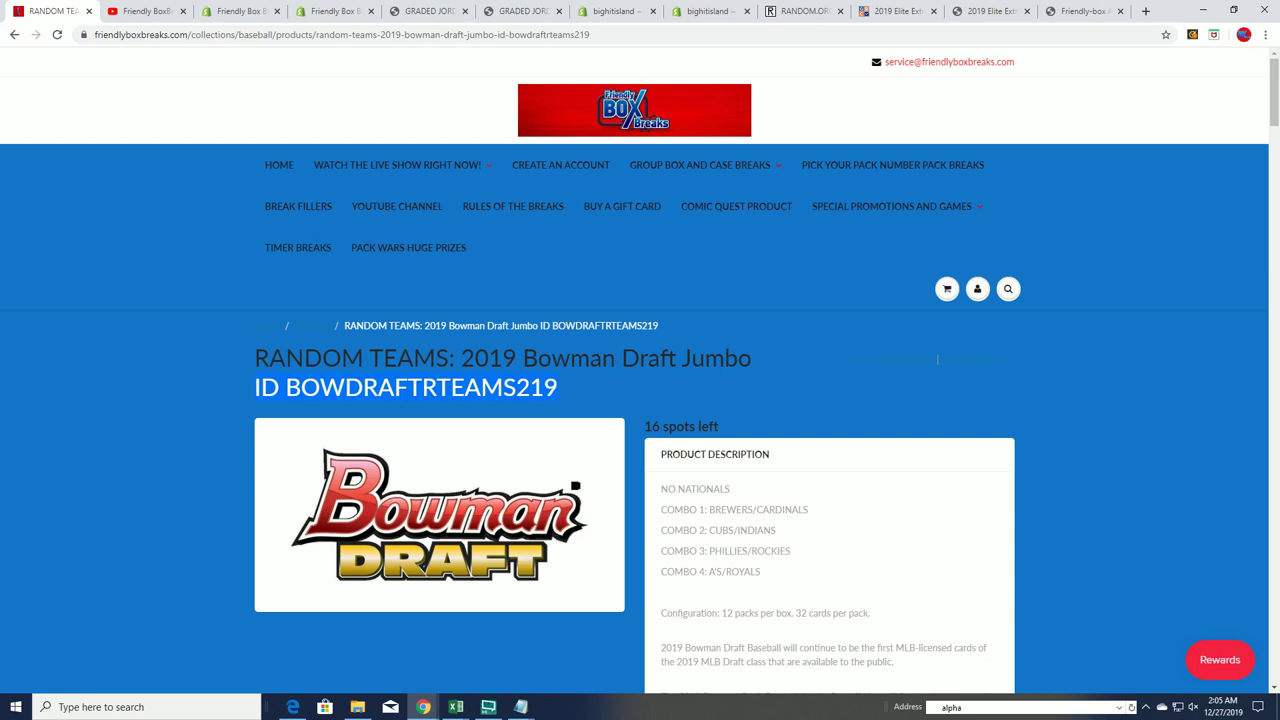
{"action": "key", "text": "alt+Tab"}
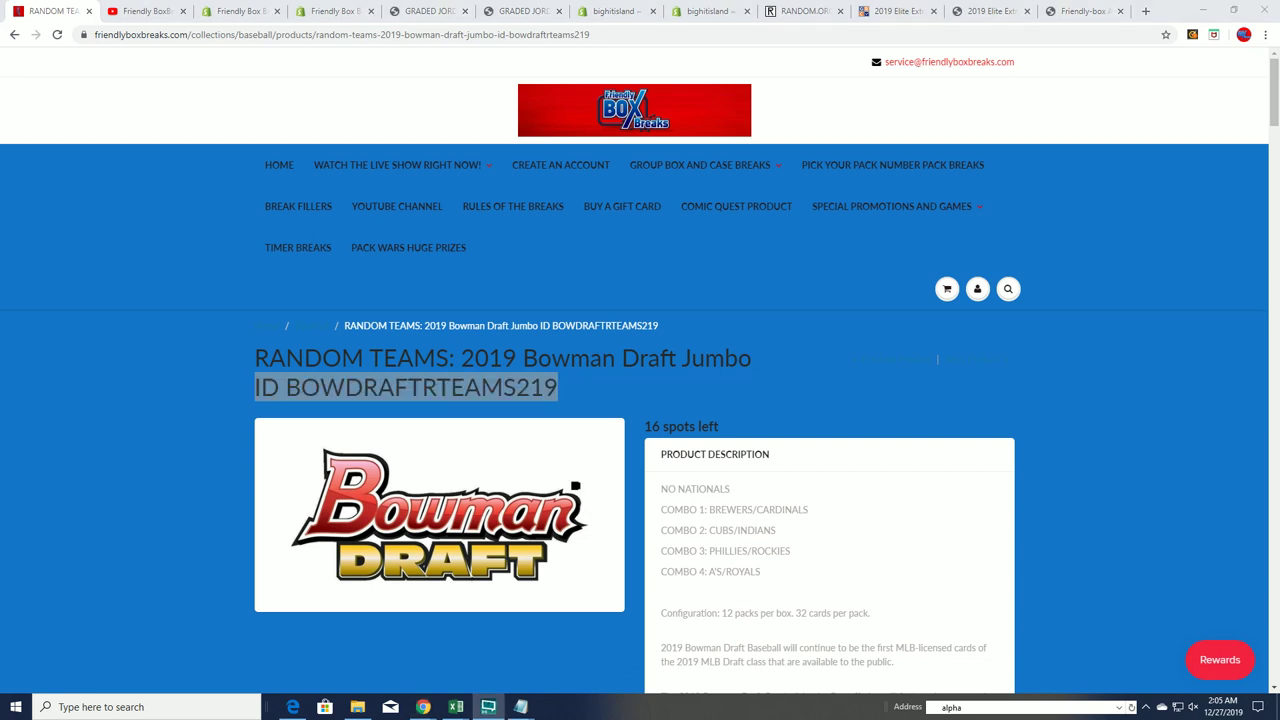